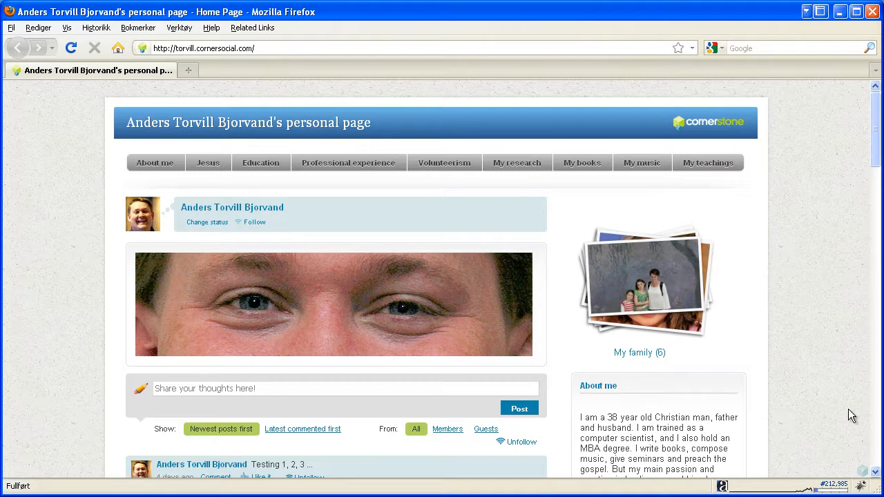
- Show the site's administration bar and put the home page into design mode, trying live mode once in between
{"action": "left_click", "coordinate": [862, 470]}
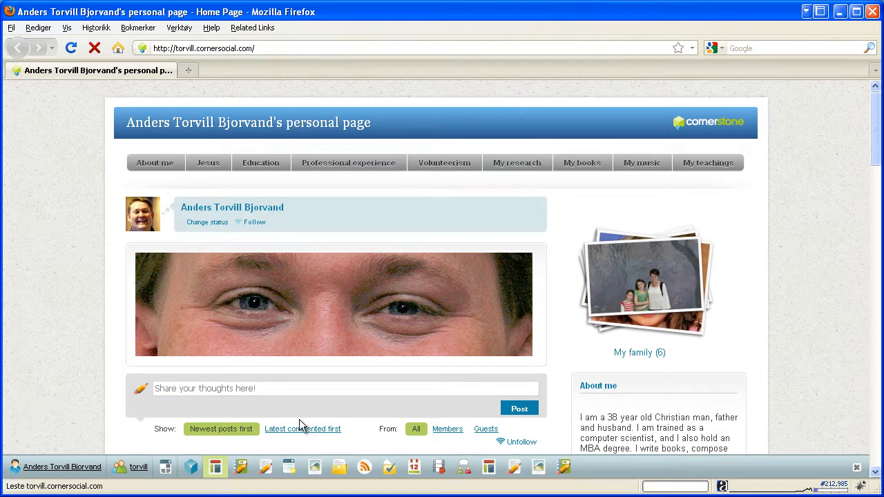
{"action": "left_click", "coordinate": [167, 472]}
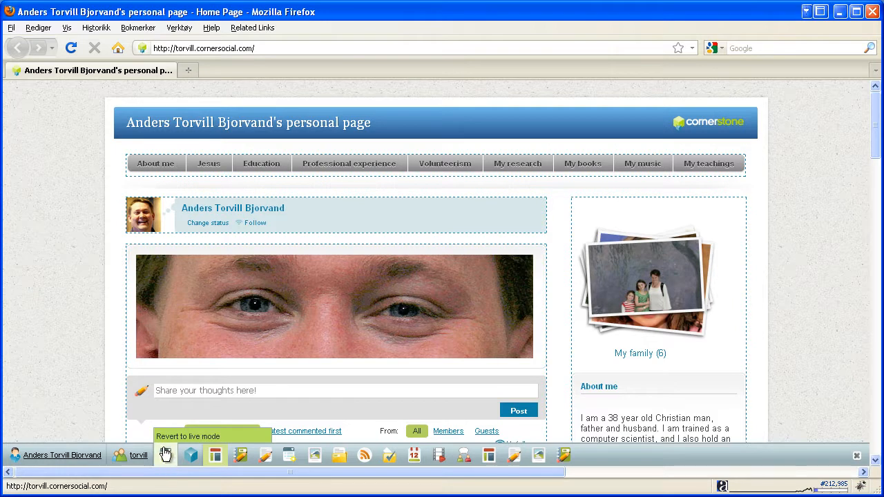
{"action": "left_click", "coordinate": [165, 458]}
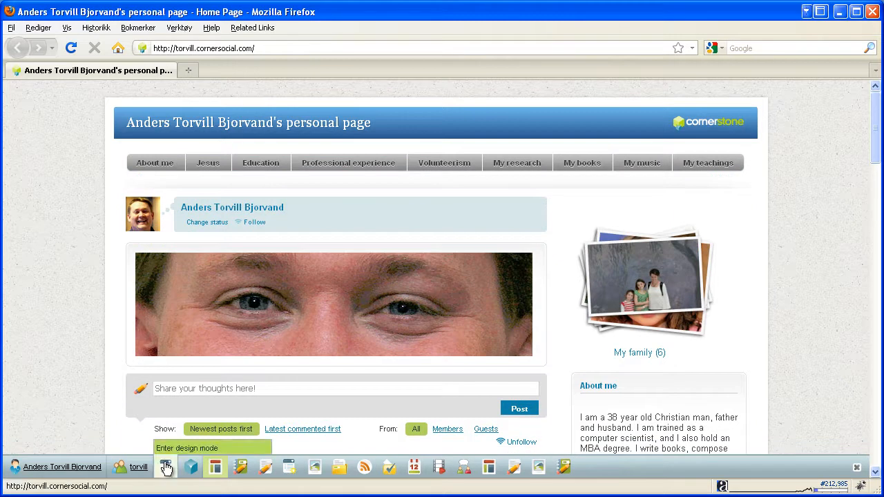
{"action": "left_click", "coordinate": [167, 468]}
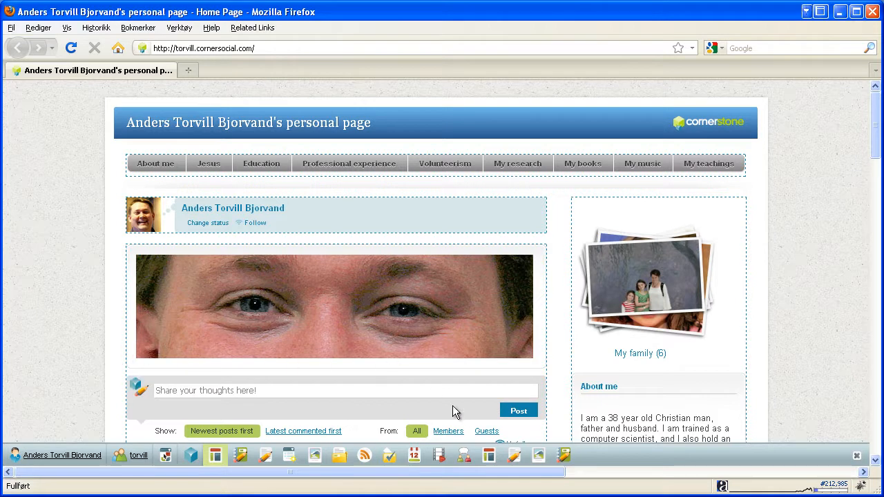
- Bring the Toolbox over the middle of the page, test collapsing it, and leave it expanded
{"action": "left_click", "coordinate": [463, 456]}
{"action": "left_click_drag", "start_coordinate": [497, 477], "coordinate": [742, 473]}
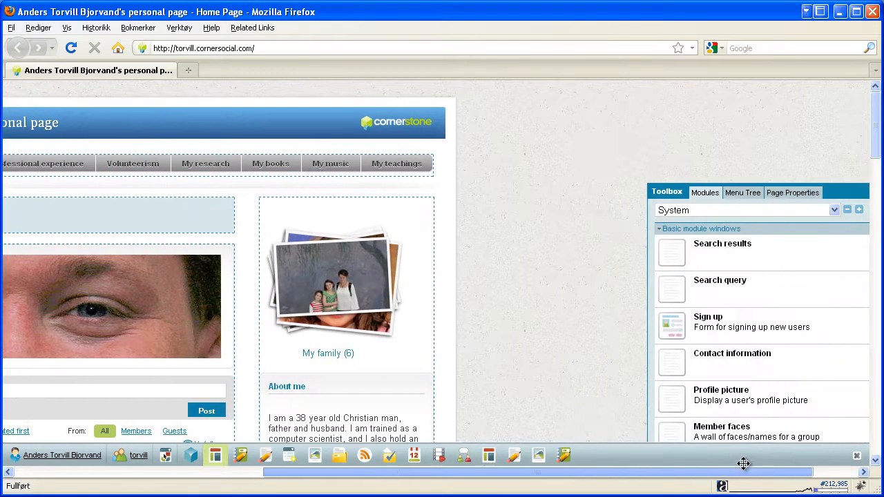
{"action": "left_click_drag", "start_coordinate": [836, 194], "coordinate": [472, 97]}
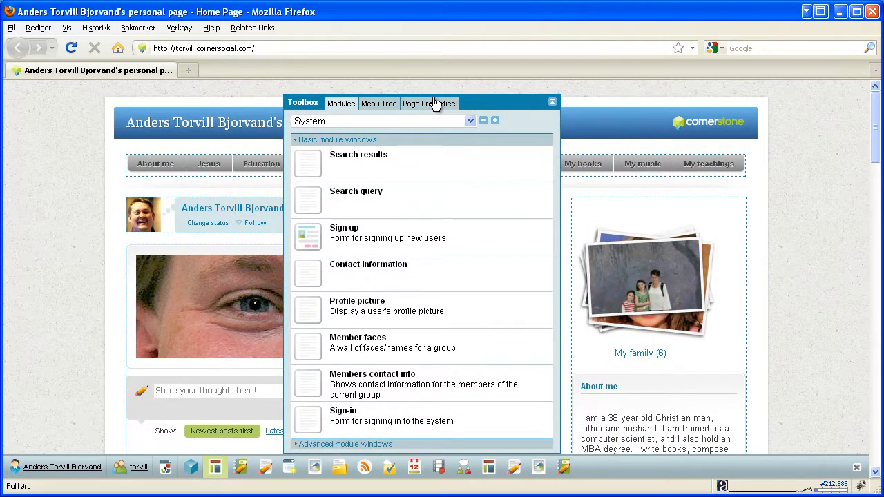
{"action": "left_click", "coordinate": [552, 102]}
{"action": "left_click", "coordinate": [553, 105]}
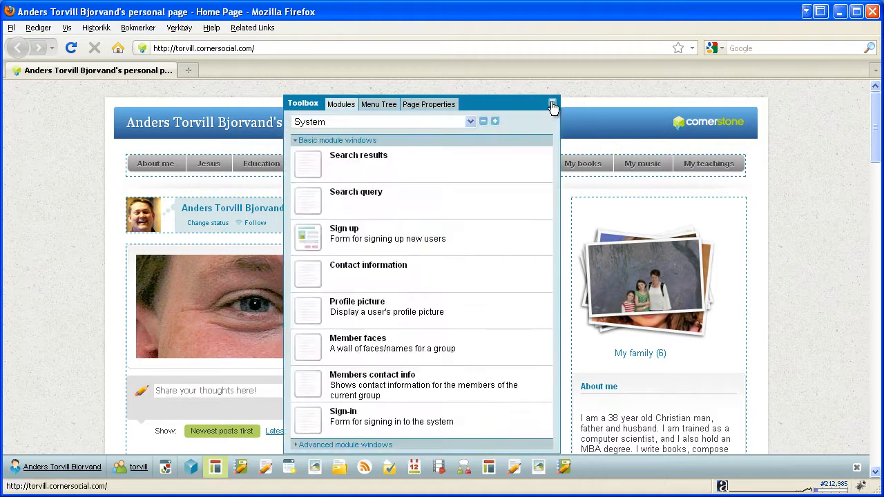
{"action": "left_click", "coordinate": [553, 105]}
{"action": "mouse_move", "coordinate": [512, 102]}
{"action": "left_mouse_down"}
{"action": "mouse_move", "coordinate": [478, 257]}
{"action": "mouse_move", "coordinate": [719, 255]}
{"action": "mouse_move", "coordinate": [781, 174]}
{"action": "mouse_move", "coordinate": [781, 192]}
{"action": "mouse_move", "coordinate": [505, 94]}
{"action": "left_mouse_up"}
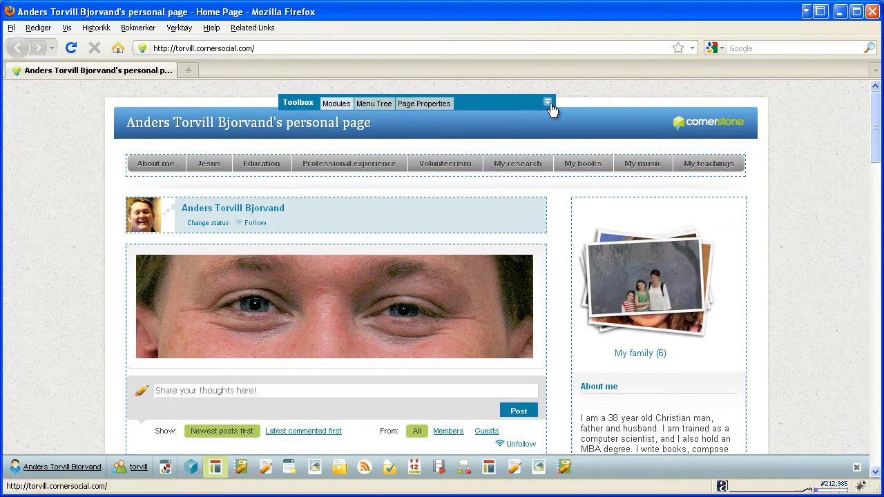
{"action": "left_click", "coordinate": [549, 105]}
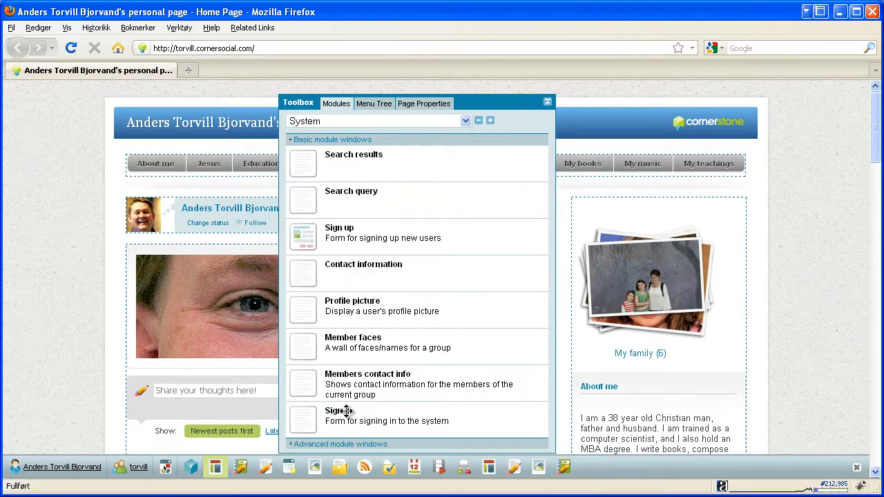
- Examine the list of module sources available in the Toolbox, leaving System selected
{"action": "left_click", "coordinate": [466, 120]}
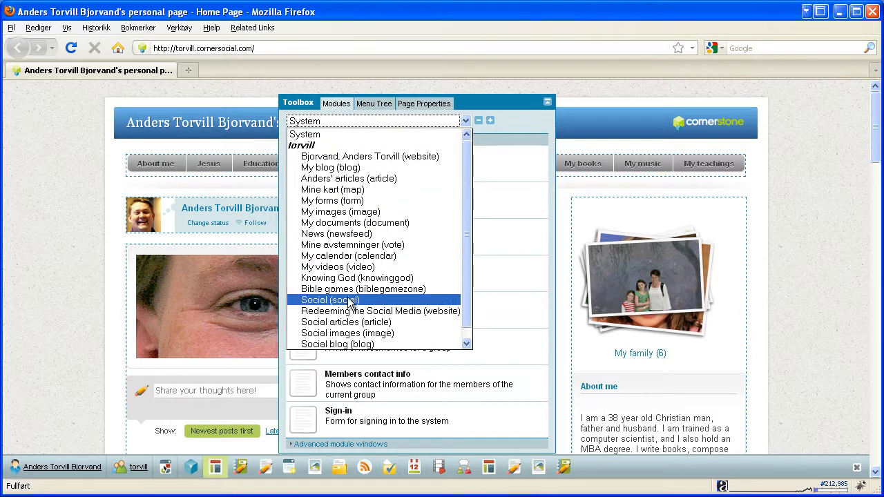
{"action": "left_click", "coordinate": [357, 125]}
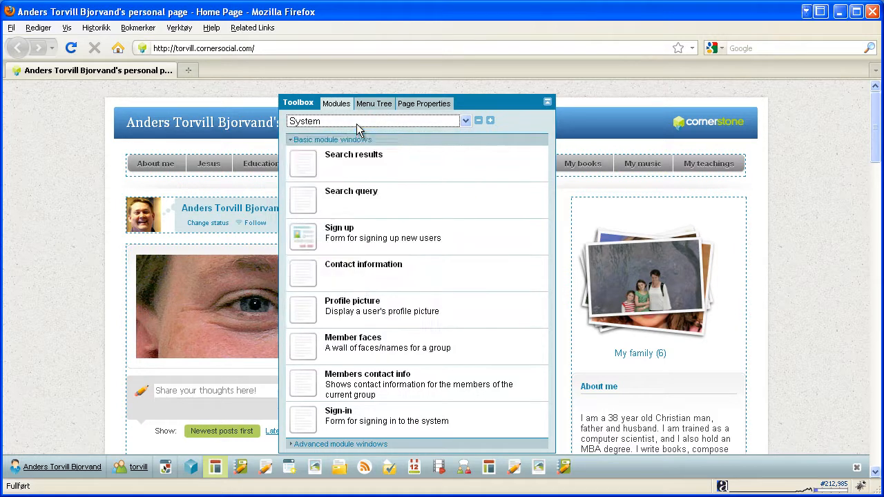
{"action": "mouse_move", "coordinate": [405, 470]}
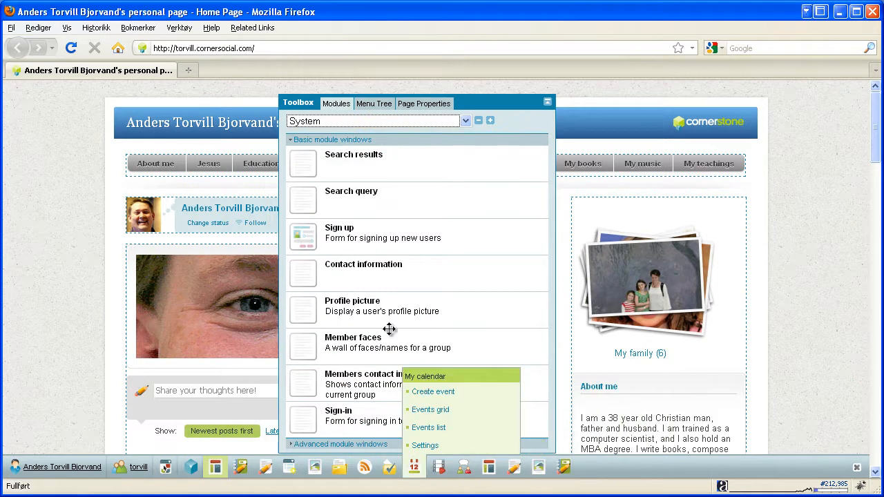
{"action": "left_click", "coordinate": [402, 121]}
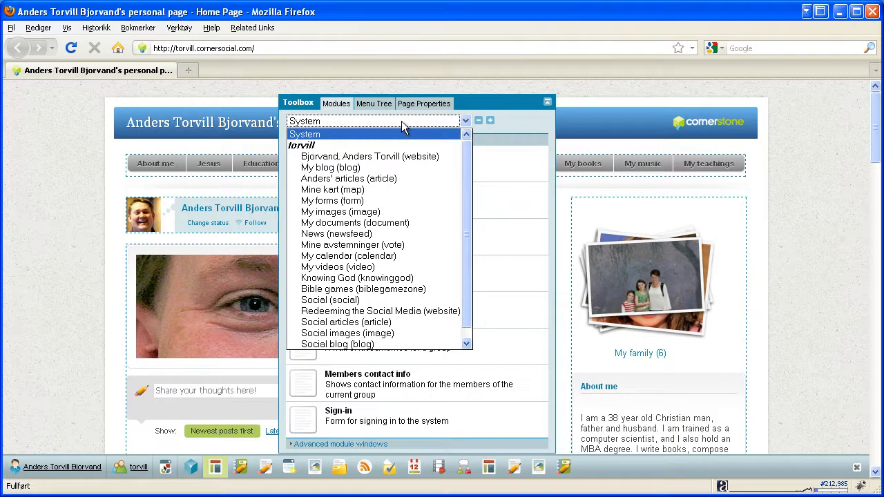
{"action": "left_click", "coordinate": [401, 120]}
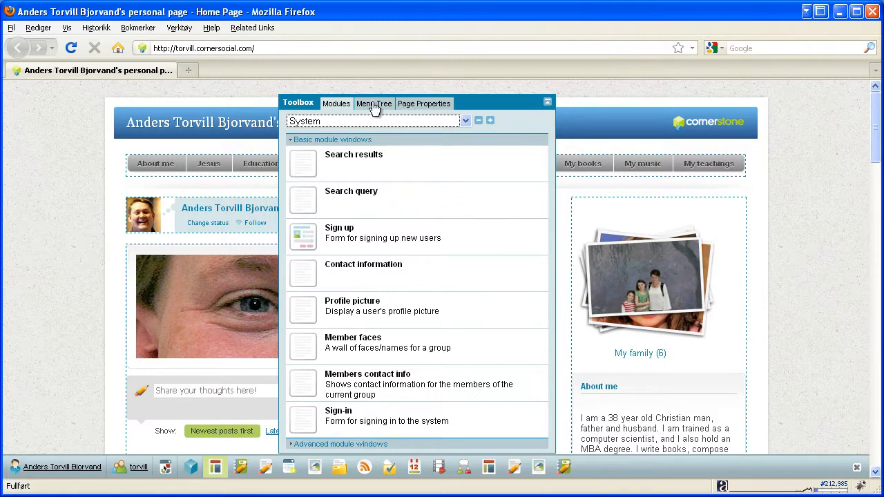
- Review the site's Menu Tree and the home page's Page Properties in the Toolbox, then return to Modules
{"action": "left_click", "coordinate": [374, 105]}
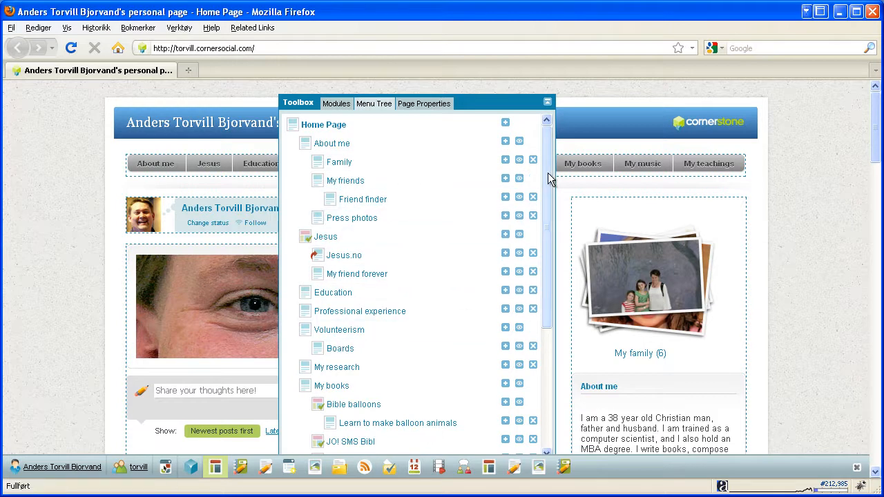
{"action": "mouse_move", "coordinate": [548, 174]}
{"action": "left_mouse_down"}
{"action": "mouse_move", "coordinate": [545, 302]}
{"action": "mouse_move", "coordinate": [543, 163]}
{"action": "left_mouse_up"}
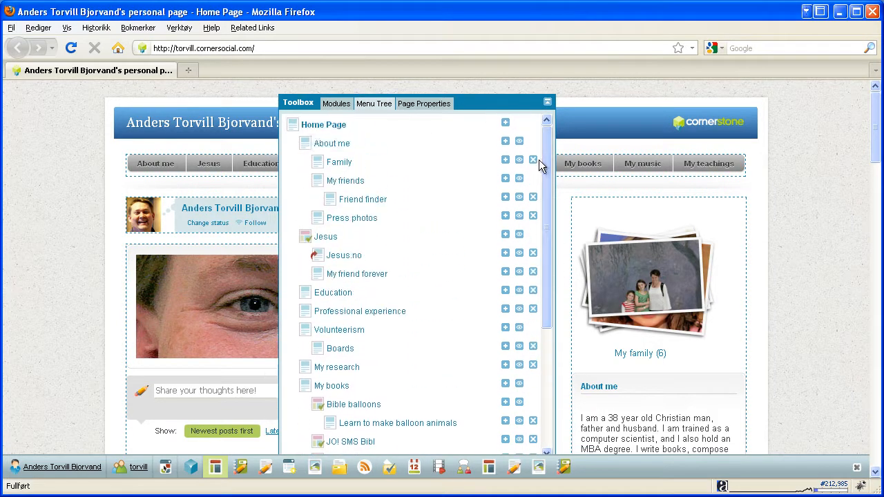
{"action": "left_click", "coordinate": [411, 105]}
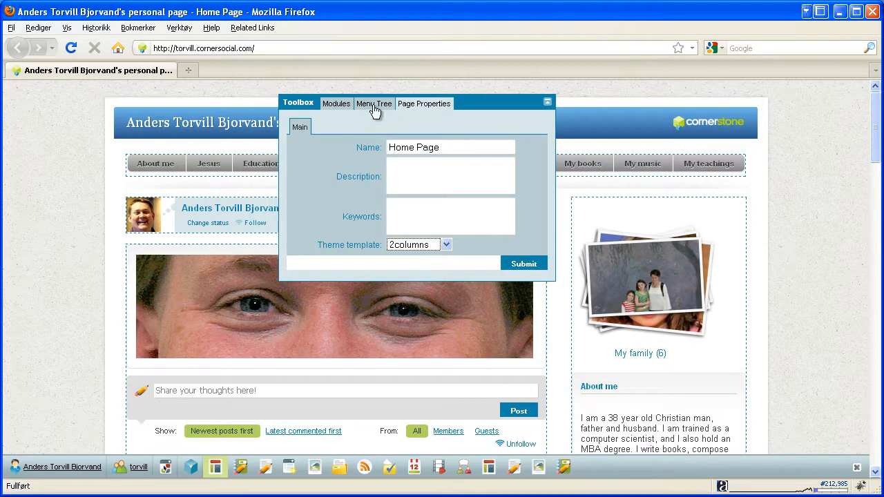
{"action": "left_click", "coordinate": [373, 108]}
{"action": "left_click", "coordinate": [414, 105]}
{"action": "left_click", "coordinate": [336, 107]}
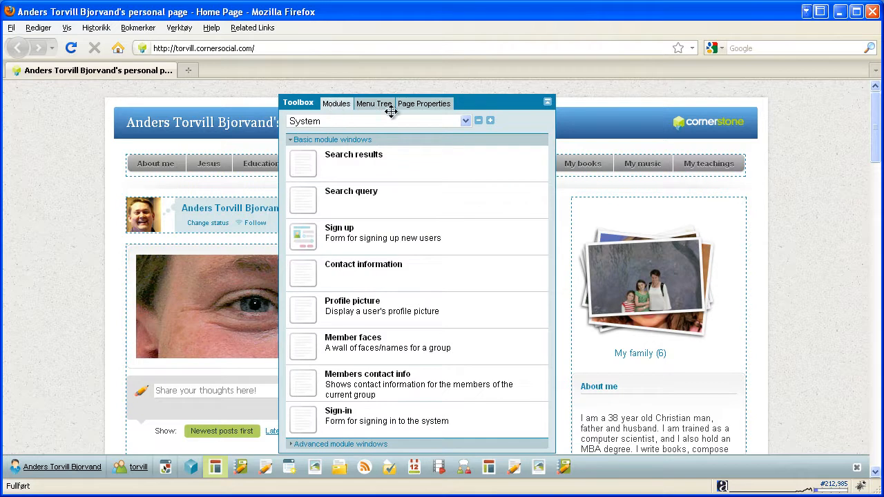
- Move the Toolbox to the page's right edge and collapse it to look over the modules in both columns
{"action": "left_click_drag", "start_coordinate": [487, 102], "coordinate": [863, 102]}
{"action": "left_click", "coordinate": [864, 103]}
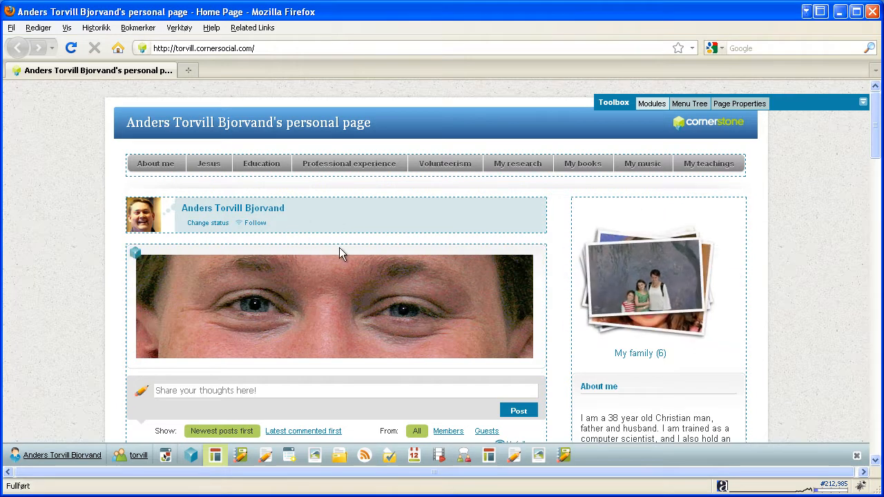
{"action": "scroll", "coordinate": [340, 249], "scroll_direction": "down", "scroll_amount": 4}
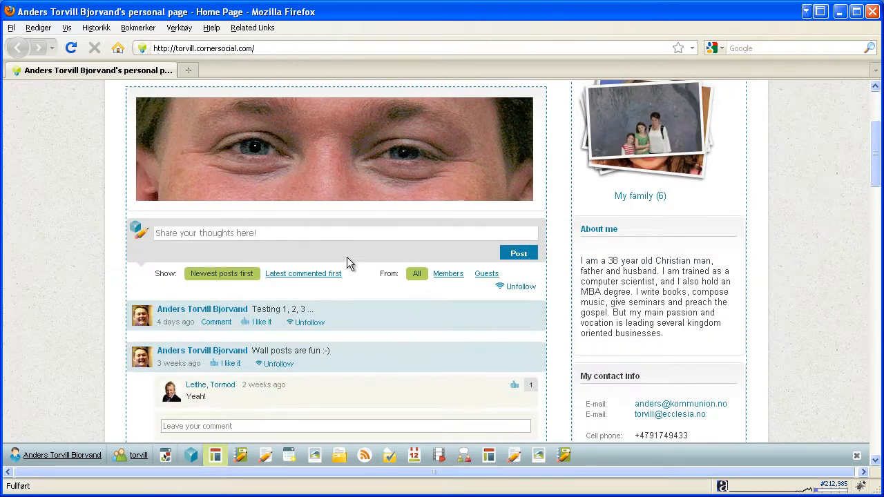
{"action": "scroll", "coordinate": [633, 277], "scroll_direction": "down", "scroll_amount": 6}
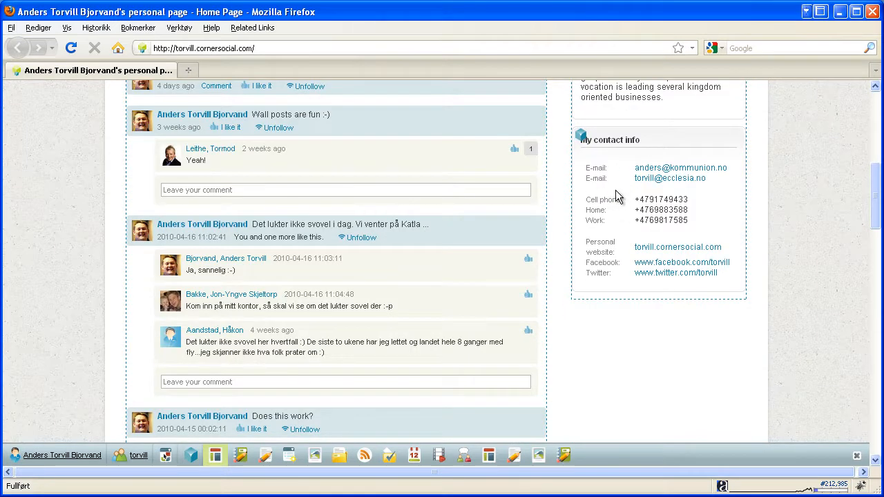
{"action": "scroll", "coordinate": [810, 228], "scroll_direction": "up", "scroll_amount": 10}
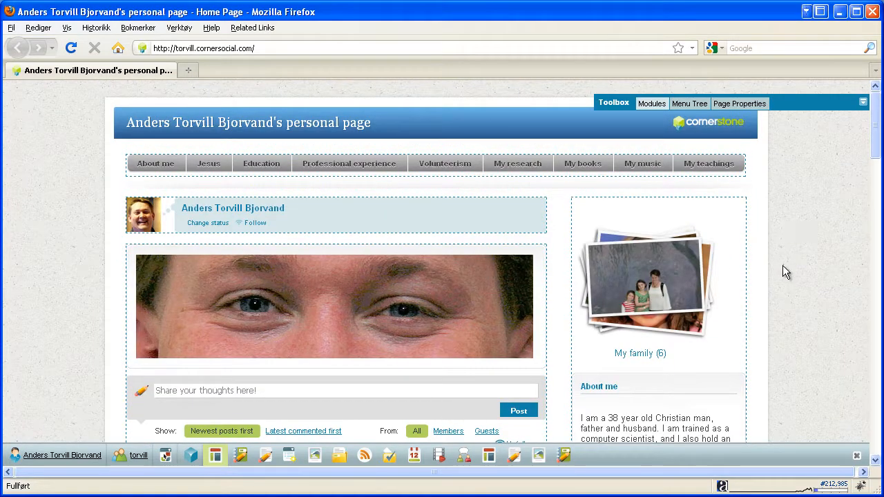
- View the module options of the My family gallery, then collapse them again
{"action": "mouse_move", "coordinate": [695, 282]}
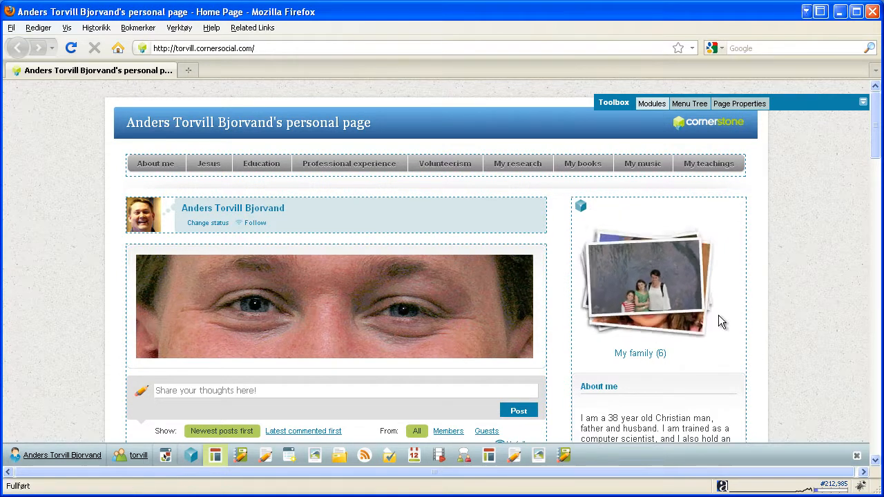
{"action": "left_click", "coordinate": [581, 209]}
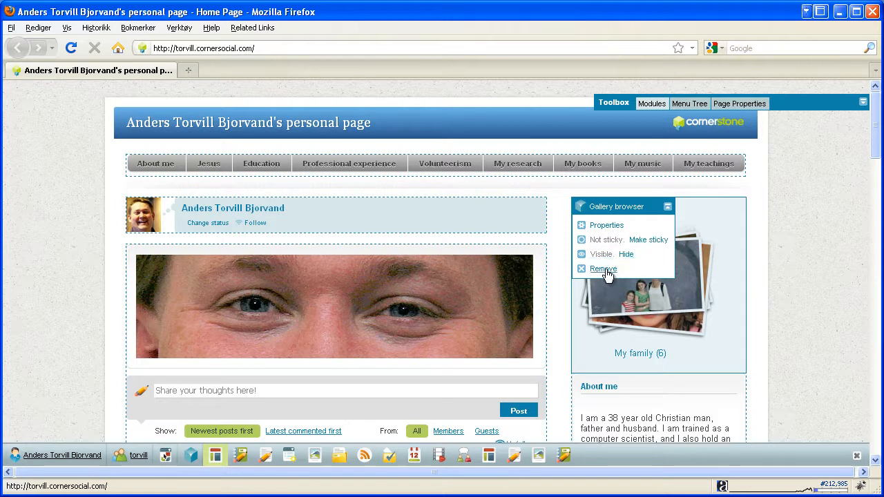
{"action": "left_click", "coordinate": [582, 205]}
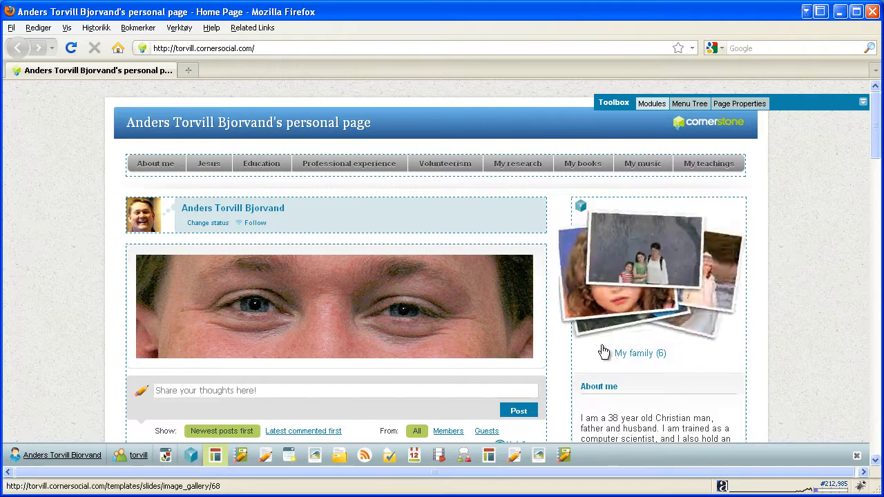
- Move the My family gallery to the top of the main column and try reordering the About me and My contact info modules
{"action": "left_click_drag", "start_coordinate": [576, 353], "coordinate": [262, 390]}
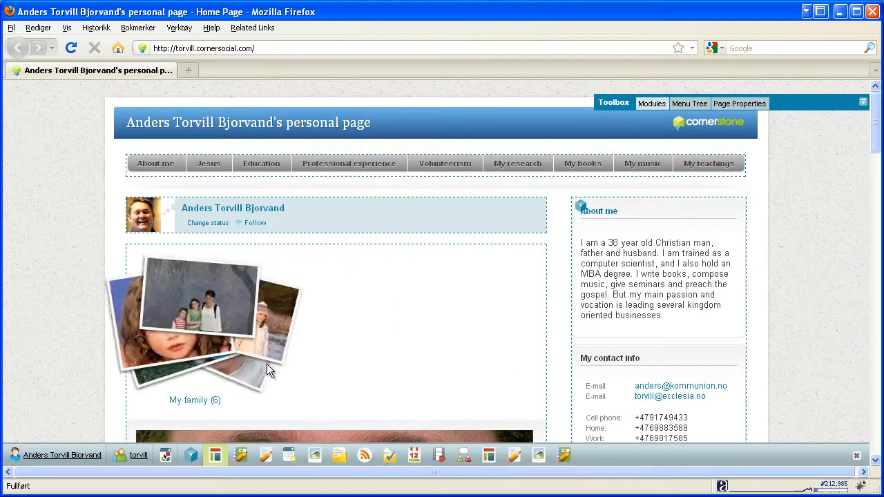
{"action": "scroll", "coordinate": [719, 282], "scroll_direction": "down", "scroll_amount": 2}
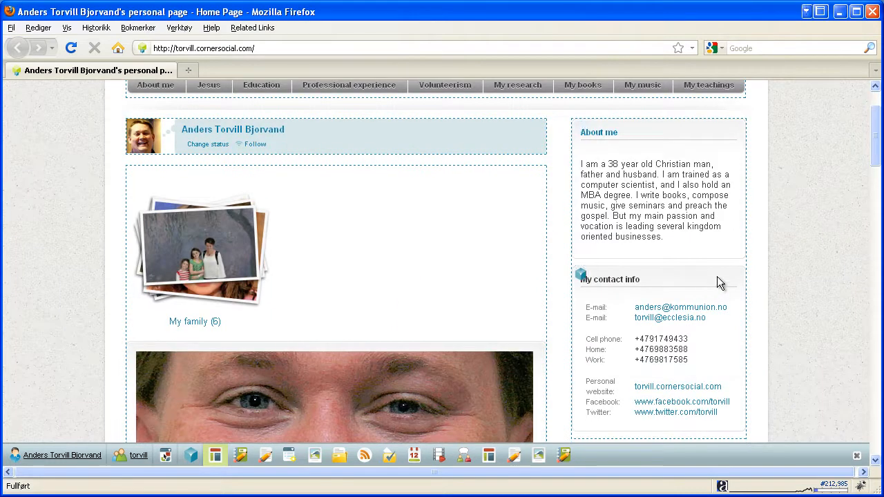
{"action": "left_click_drag", "start_coordinate": [715, 152], "coordinate": [716, 333]}
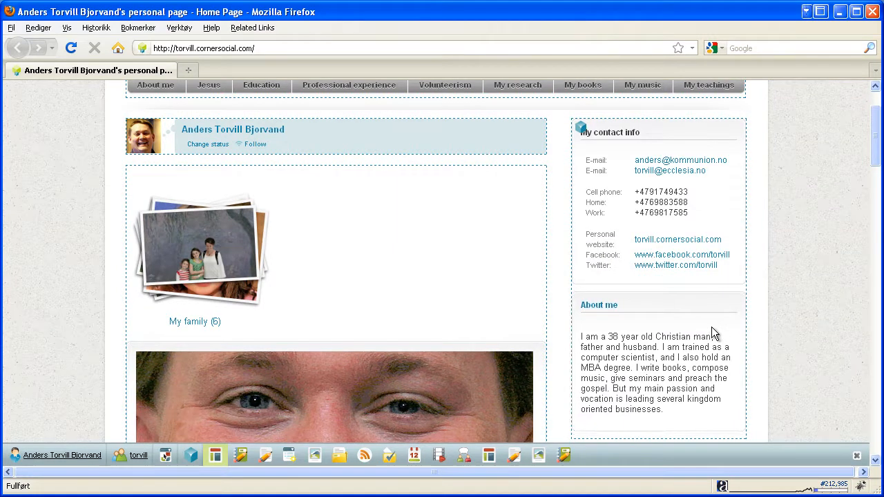
{"action": "left_click_drag", "start_coordinate": [642, 330], "coordinate": [637, 194]}
- Move My contact info to the top of the main column and return the My family gallery above About me in the side column
{"action": "left_click_drag", "start_coordinate": [704, 329], "coordinate": [287, 247]}
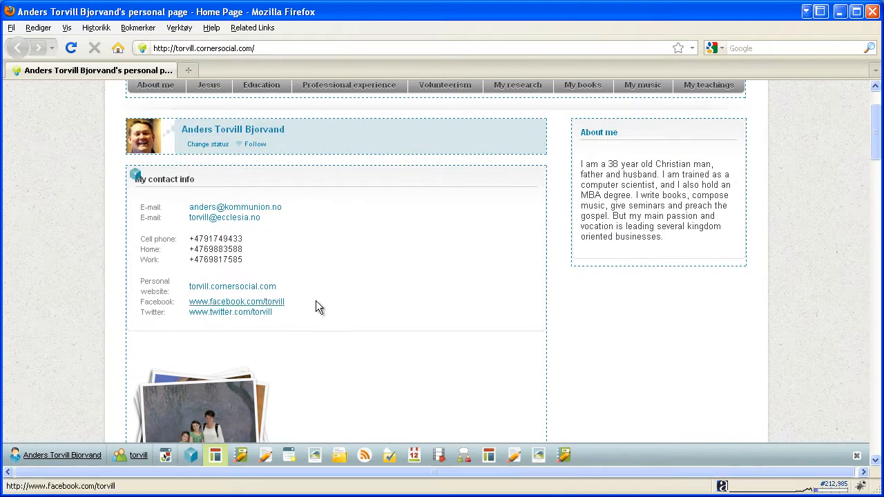
{"action": "scroll", "coordinate": [373, 344], "scroll_direction": "down", "scroll_amount": 2}
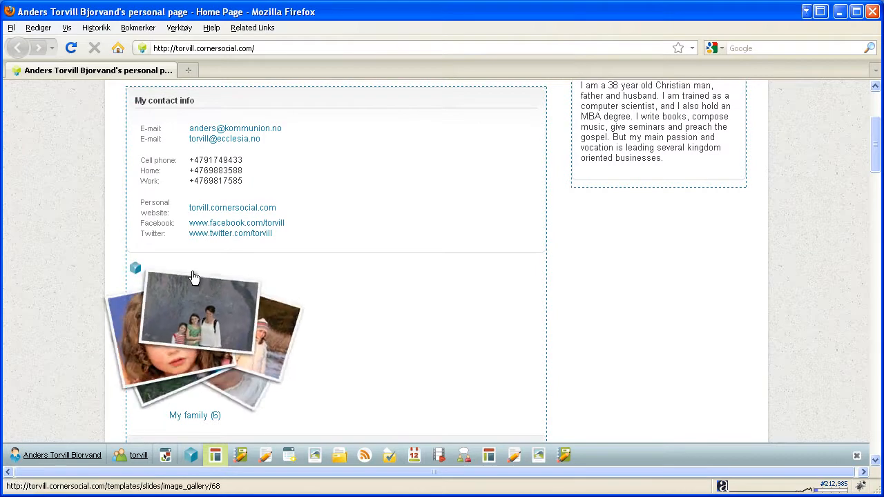
{"action": "left_click_drag", "start_coordinate": [194, 268], "coordinate": [640, 96]}
{"action": "scroll", "coordinate": [455, 250], "scroll_direction": "up", "scroll_amount": 2}
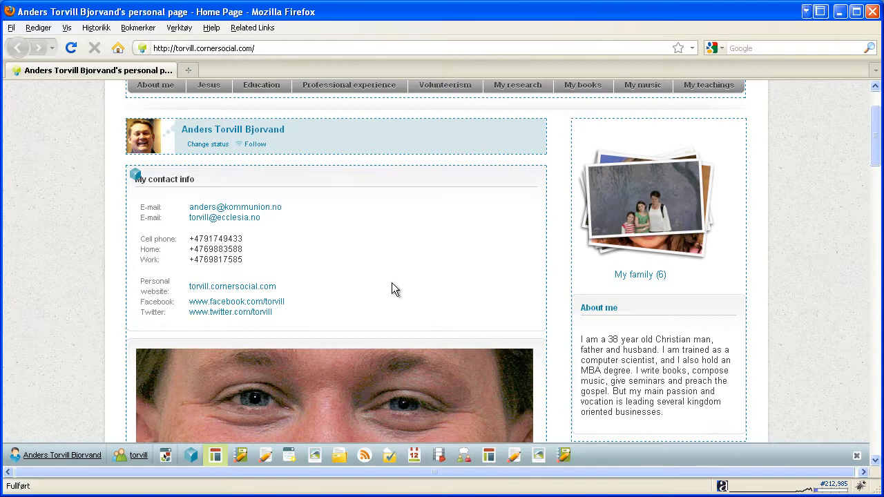
{"action": "scroll", "coordinate": [392, 283], "scroll_direction": "up", "scroll_amount": 2}
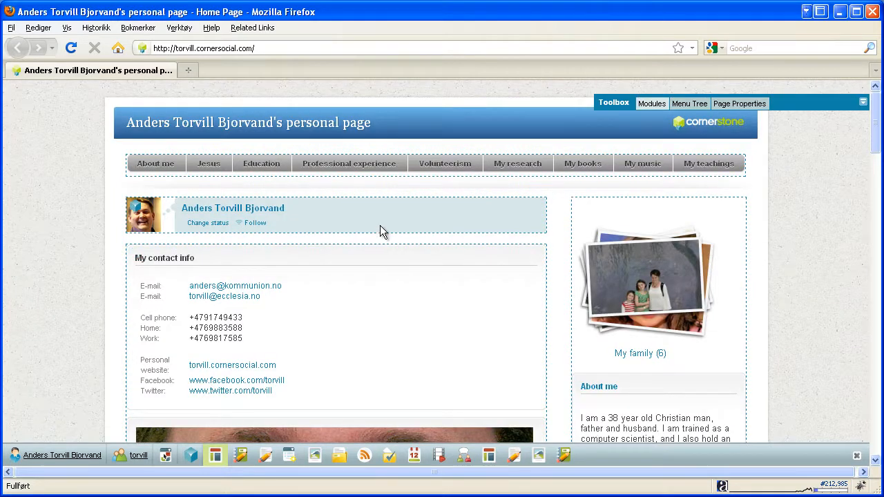
- Move the profile status module into the main content area above the banner image, and My contact info directly below the My family gallery
{"action": "left_click_drag", "start_coordinate": [375, 223], "coordinate": [323, 235]}
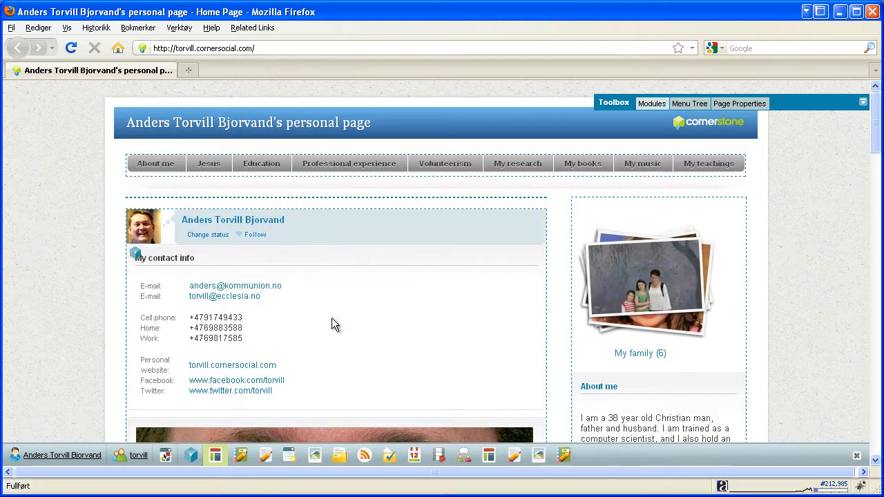
{"action": "left_click_drag", "start_coordinate": [367, 314], "coordinate": [722, 345]}
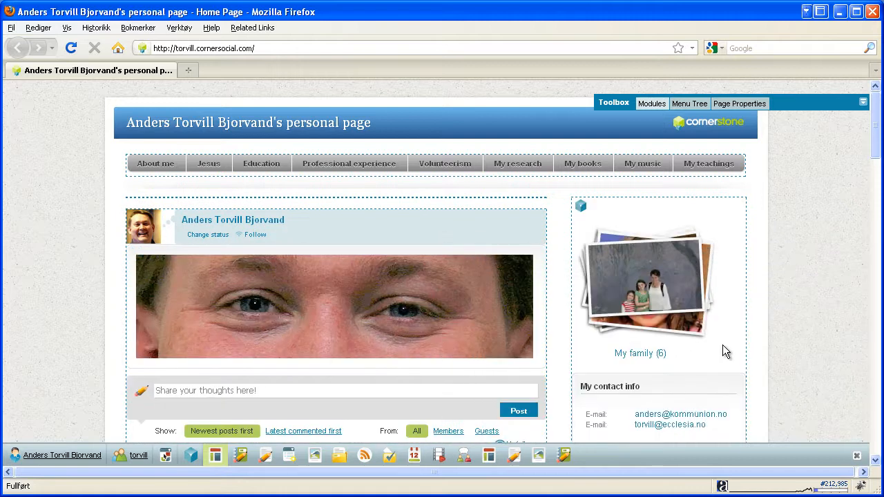
{"action": "scroll", "coordinate": [725, 274], "scroll_direction": "down", "scroll_amount": 5}
{"action": "scroll", "coordinate": [726, 273], "scroll_direction": "up", "scroll_amount": 4}
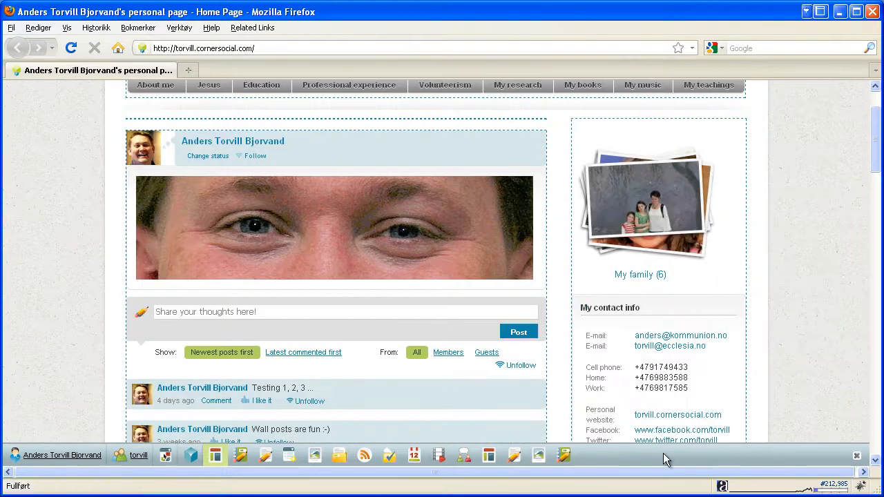
- Add the Newslist module from the News (newsfeed) source to the top of the page's main column
{"action": "scroll", "coordinate": [737, 291], "scroll_direction": "up", "scroll_amount": 1}
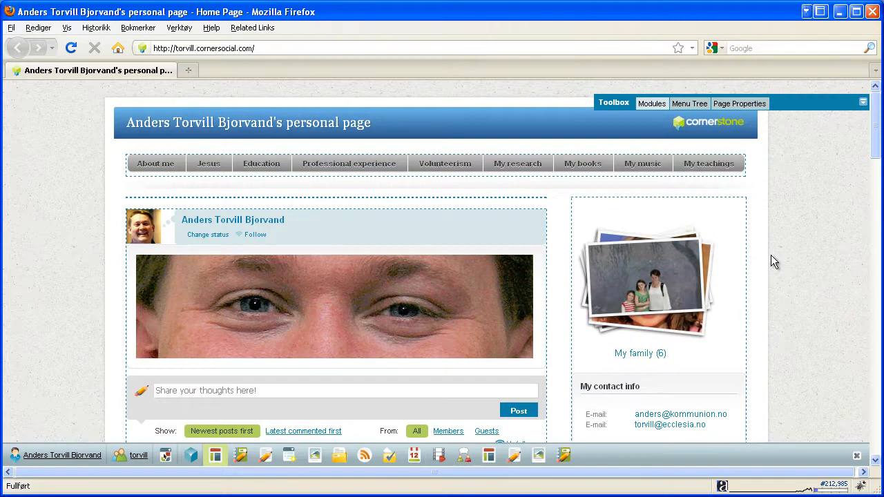
{"action": "left_click_drag", "start_coordinate": [814, 100], "coordinate": [775, 100]}
{"action": "left_click", "coordinate": [827, 103]}
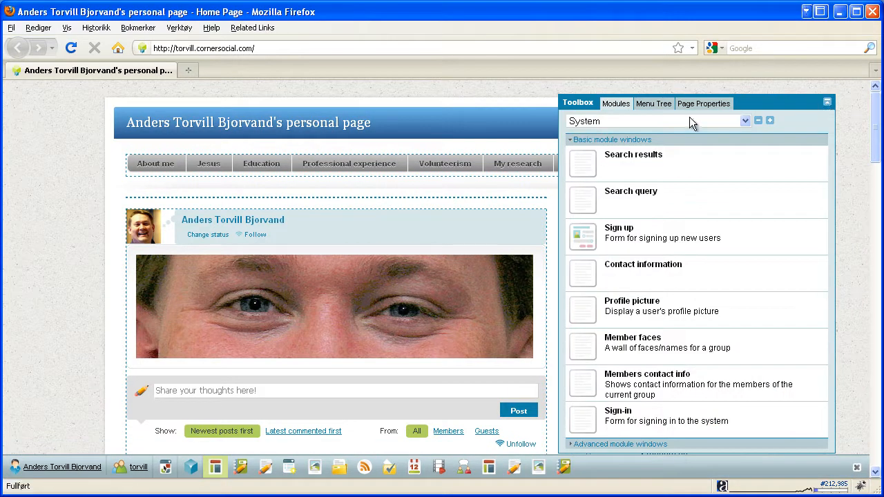
{"action": "left_click", "coordinate": [647, 121]}
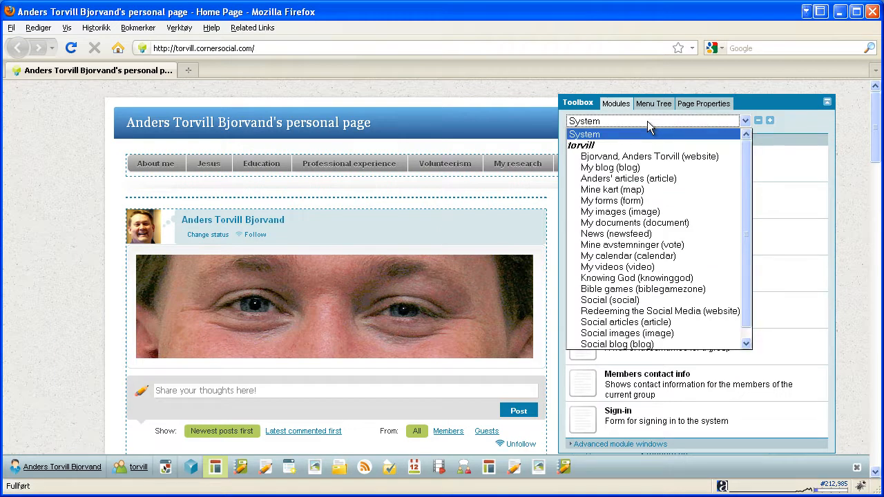
{"action": "left_click", "coordinate": [636, 234]}
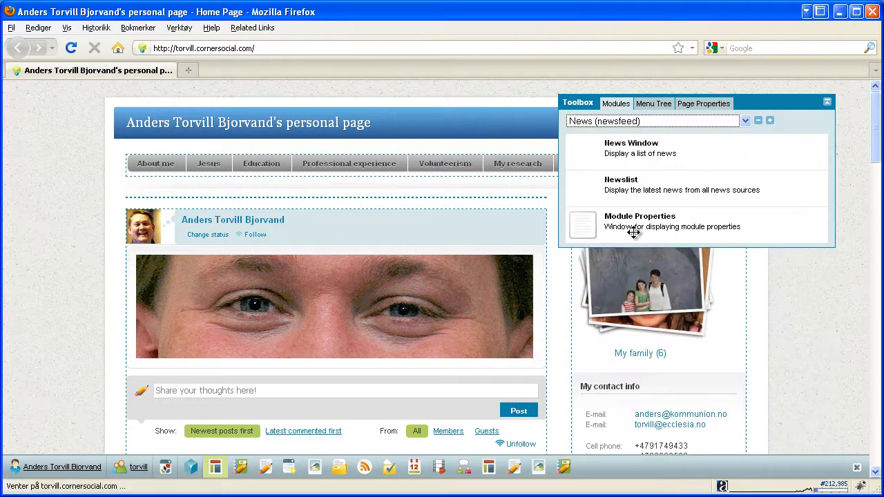
{"action": "left_click_drag", "start_coordinate": [615, 185], "coordinate": [217, 221]}
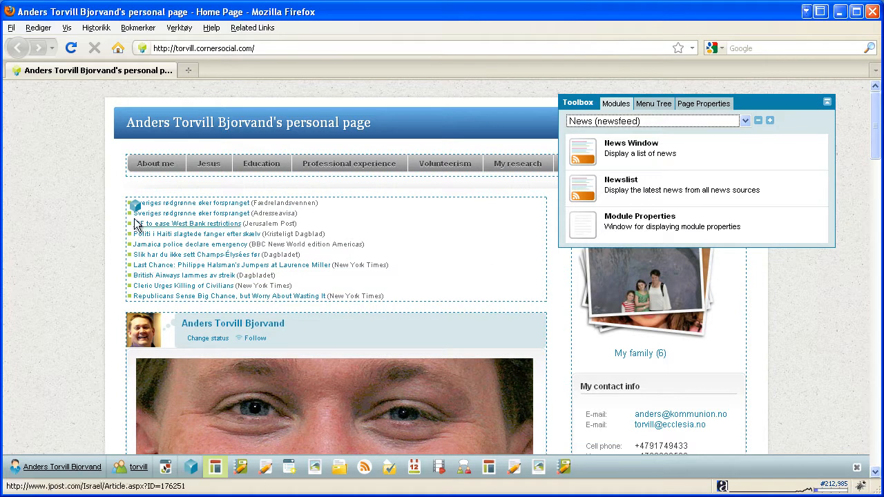
- Set the Newslist module to show a border and the title News, and save its properties
{"action": "left_click", "coordinate": [136, 207]}
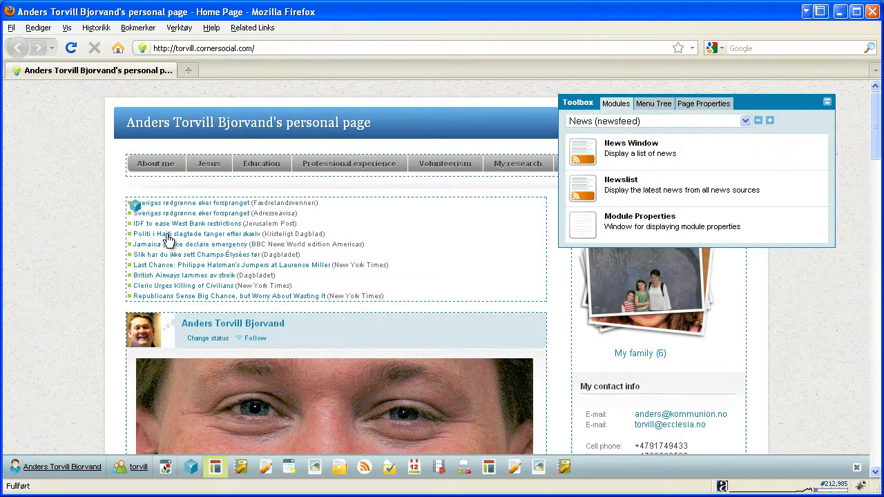
{"action": "left_click", "coordinate": [202, 256]}
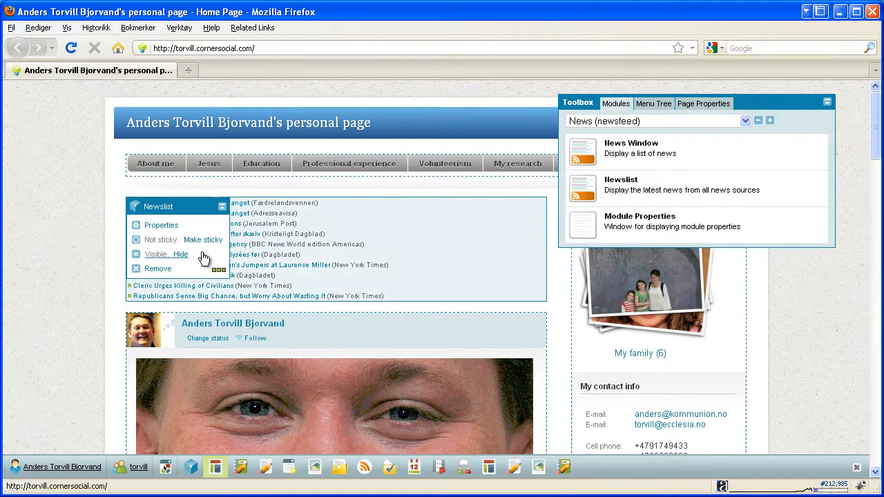
{"action": "left_click", "coordinate": [159, 226]}
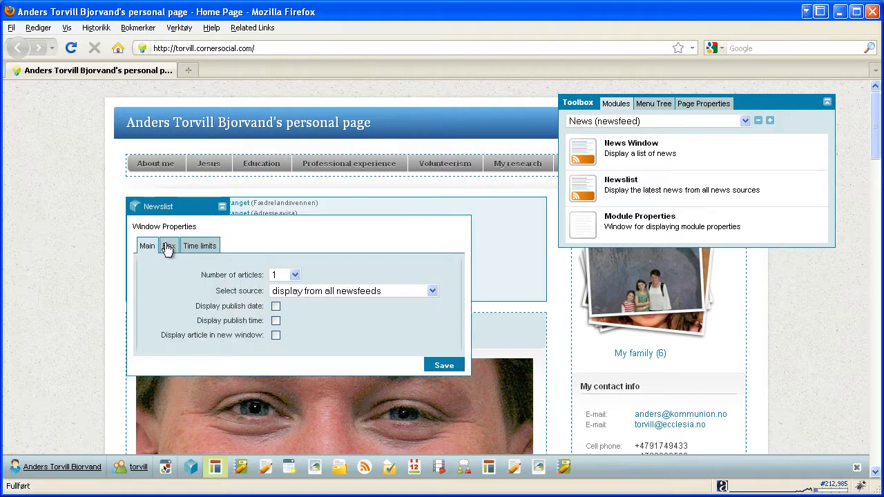
{"action": "left_click", "coordinate": [170, 250]}
{"action": "left_click", "coordinate": [222, 271]}
{"action": "left_click", "coordinate": [221, 287]}
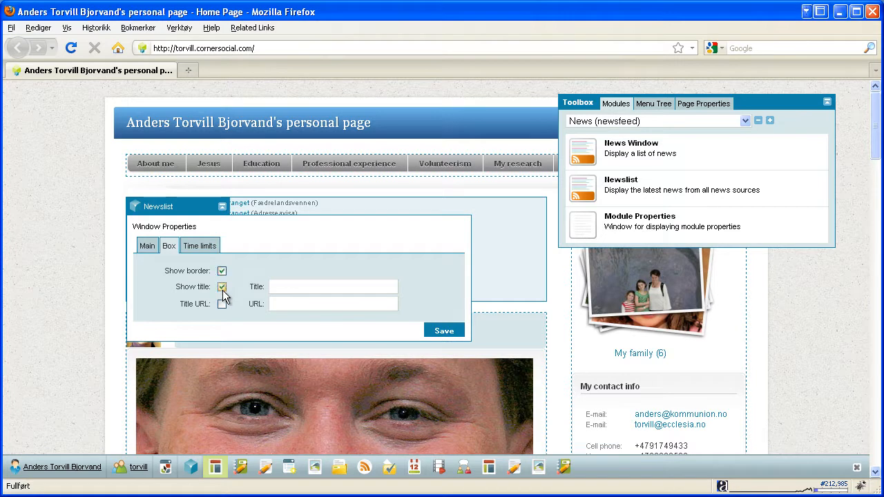
{"action": "left_click", "coordinate": [289, 290]}
{"action": "type", "text": "News"}
{"action": "left_click", "coordinate": [435, 332]}
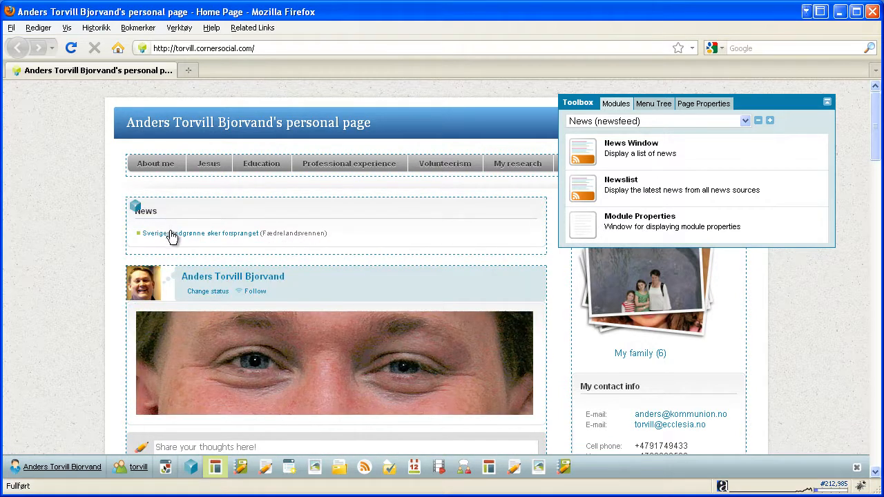
- Move the News module between the My family gallery and My contact info, and revert the page to live mode
{"action": "mouse_move", "coordinate": [172, 236]}
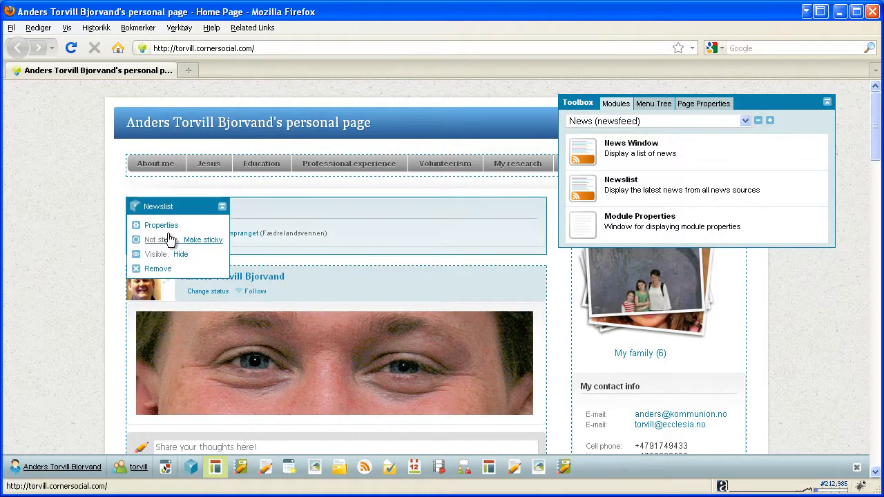
{"action": "left_click", "coordinate": [135, 207]}
{"action": "left_click_drag", "start_coordinate": [198, 204], "coordinate": [641, 366]}
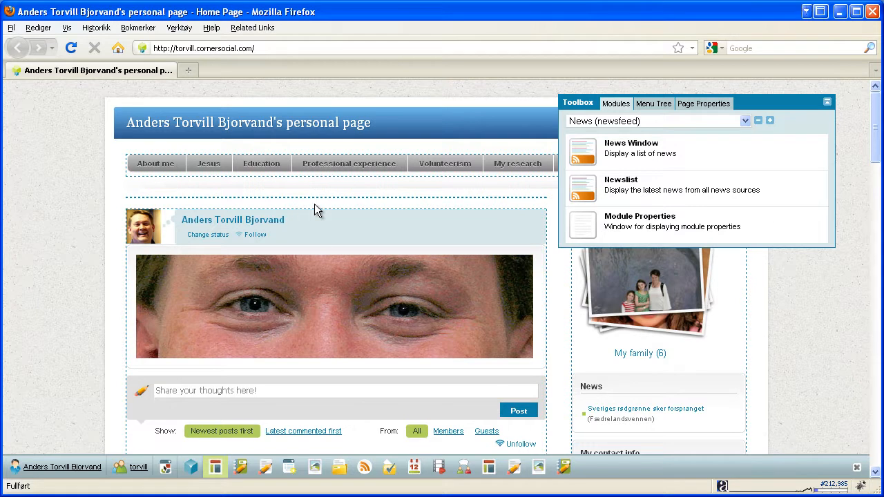
{"action": "left_click", "coordinate": [166, 468]}
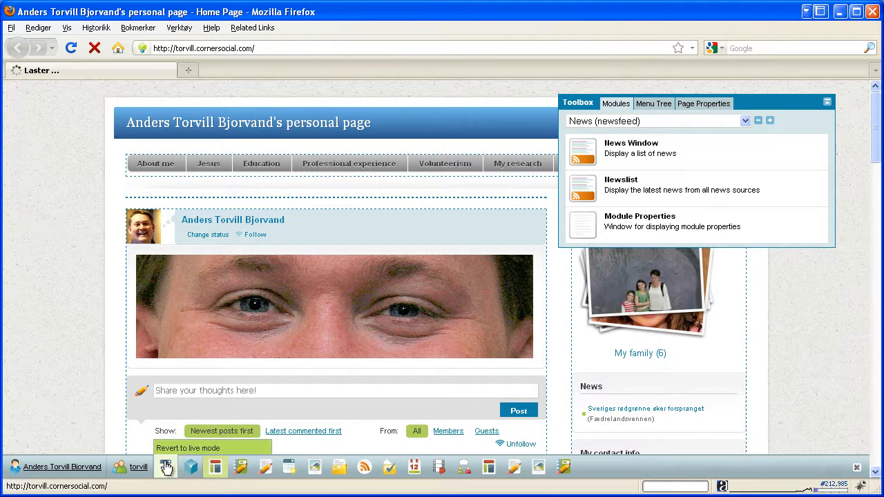